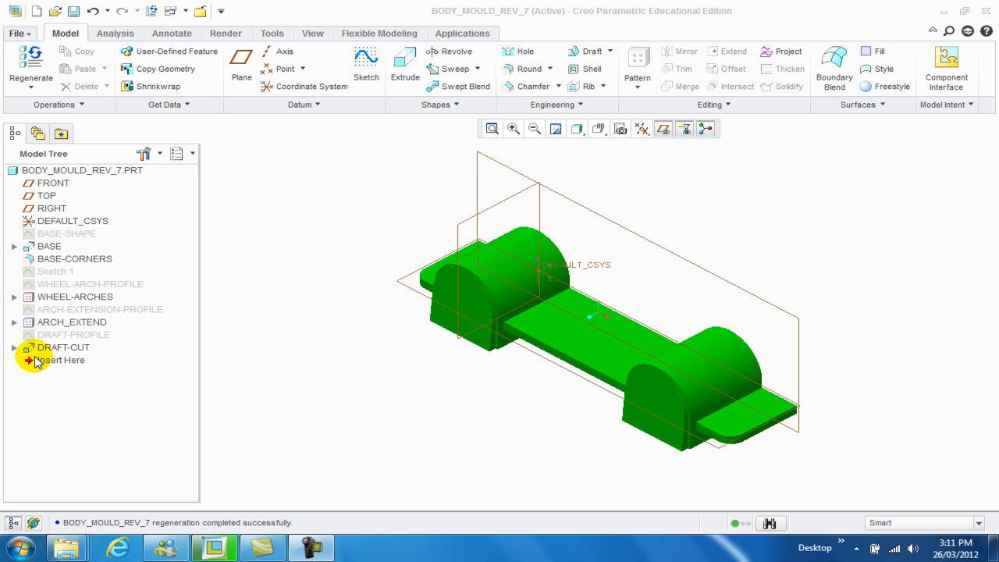
Roll the model back to before WHEEL-ARCHES and start an extrude sketch on the FRONT plane with TOP as the top reference.
left_click_drag(58, 365, 52, 291)
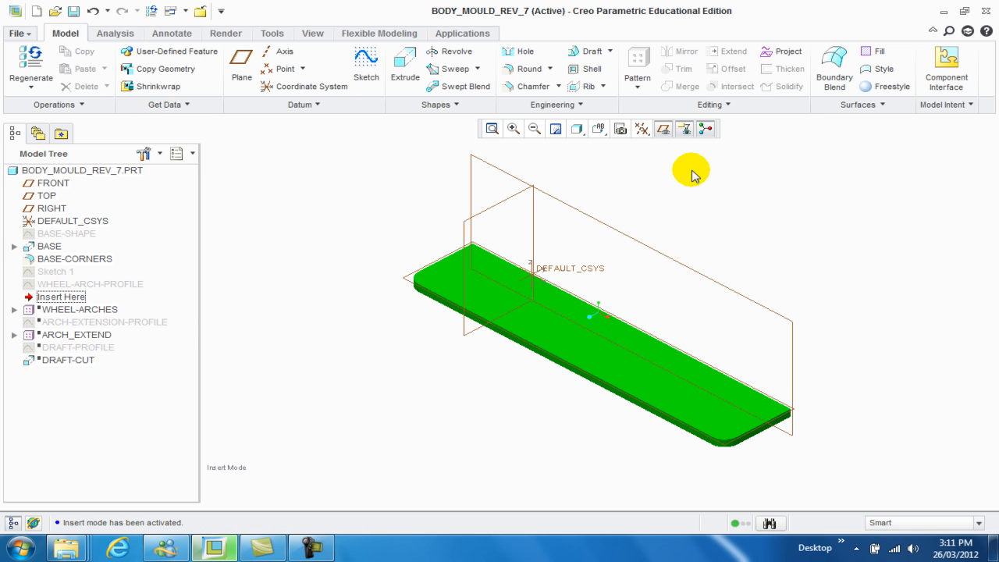
left_click(401, 61)
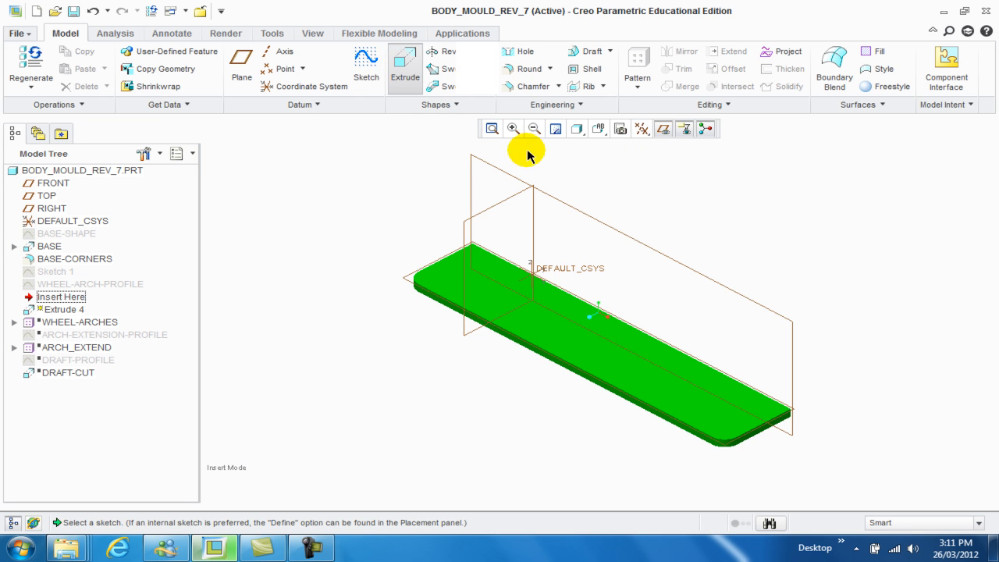
left_click(95, 106)
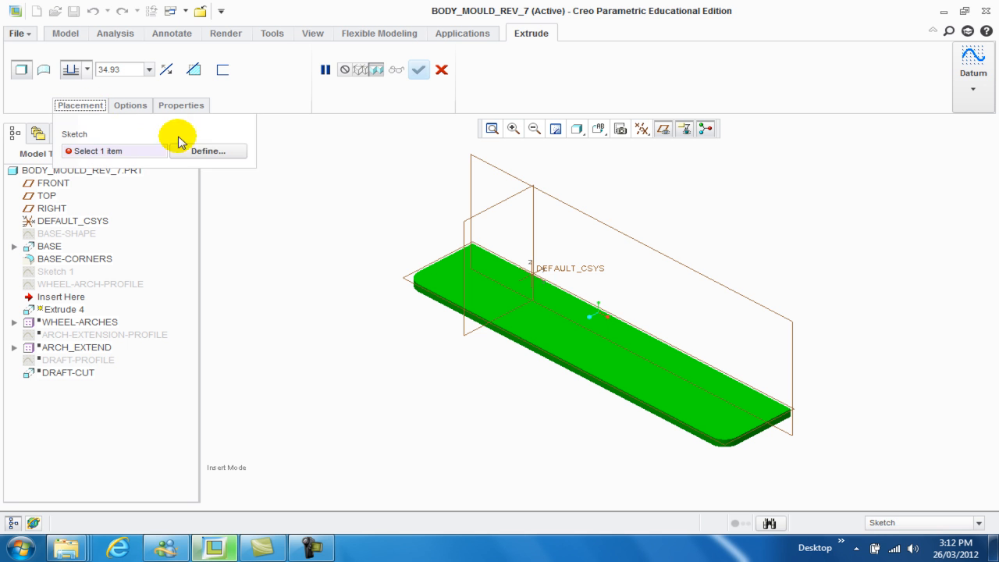
left_click(201, 151)
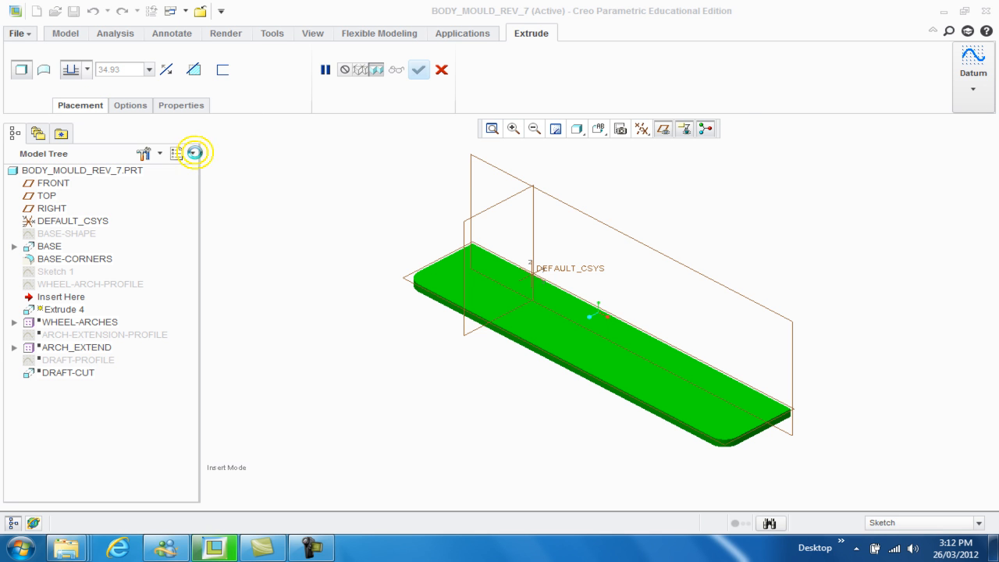
left_click(494, 168)
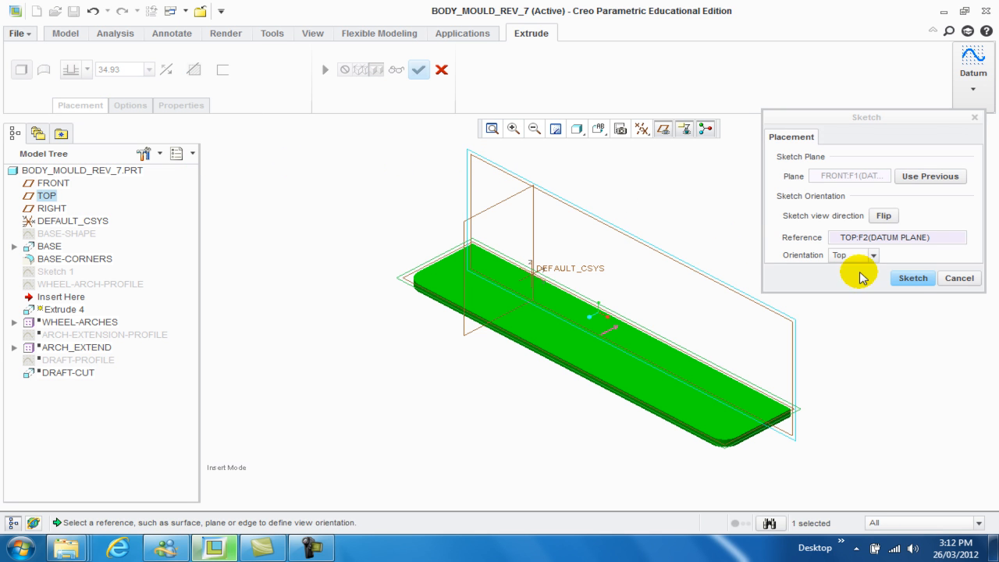
left_click(913, 278)
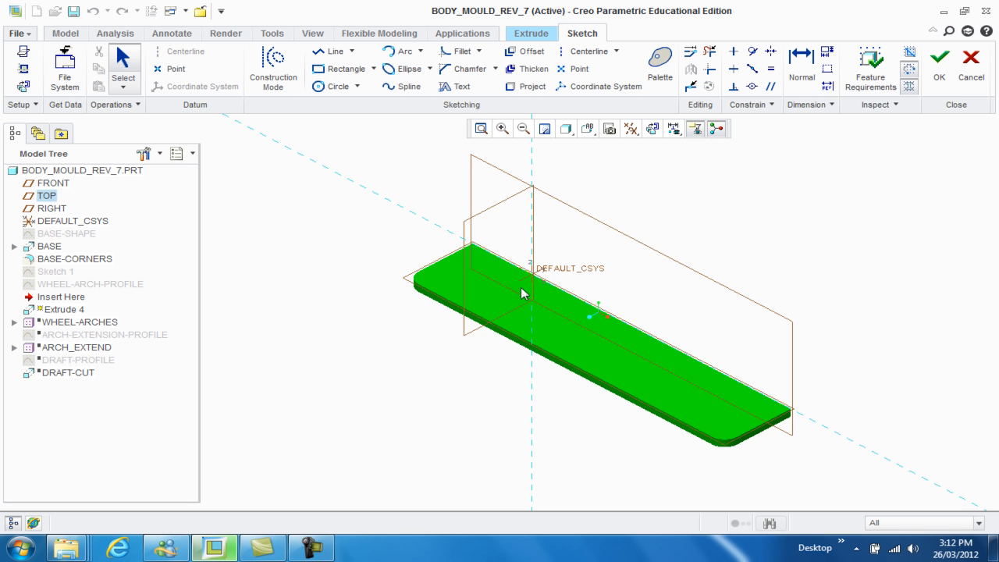
left_click(653, 132)
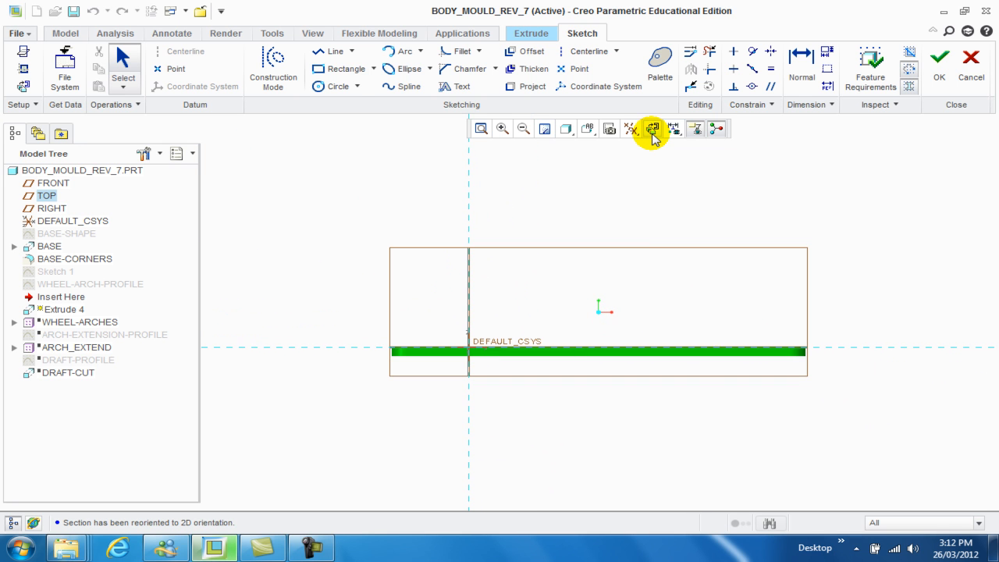
Sketch a car-body side outline as a line chain between both ends of the base's top edge, with a horizontal roof about 30 long.
scroll(640, 234, "down", 2)
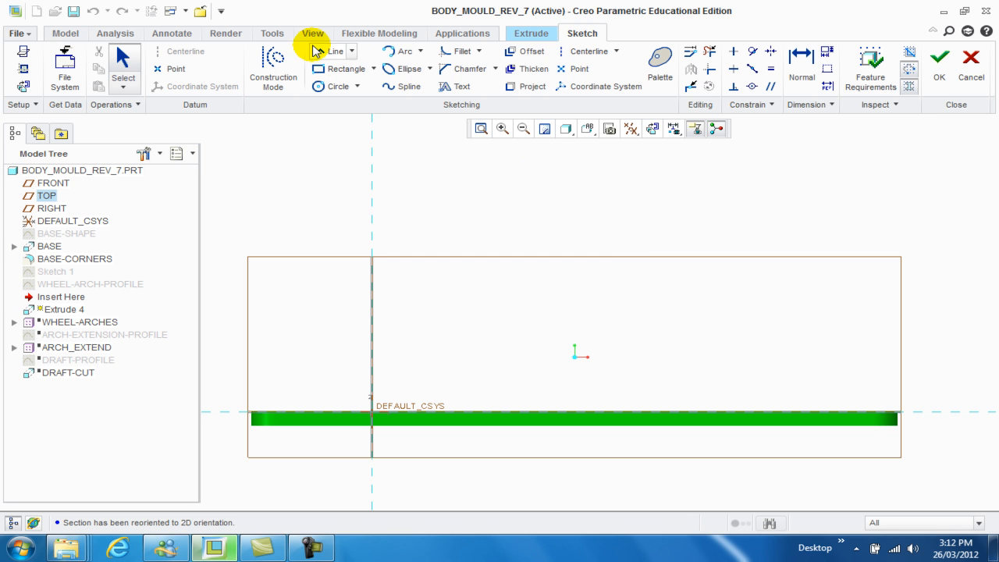
left_click(349, 51)
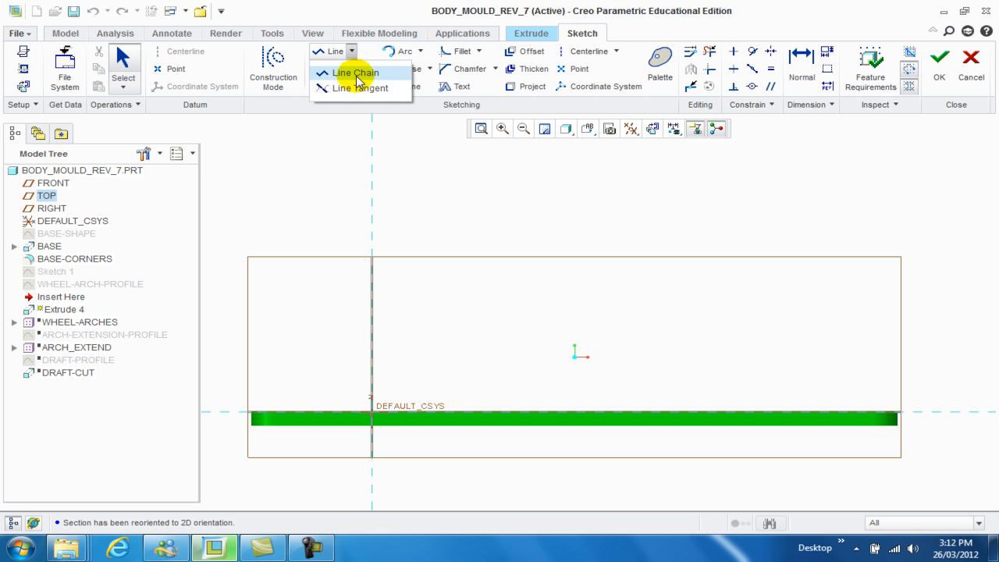
left_click(356, 74)
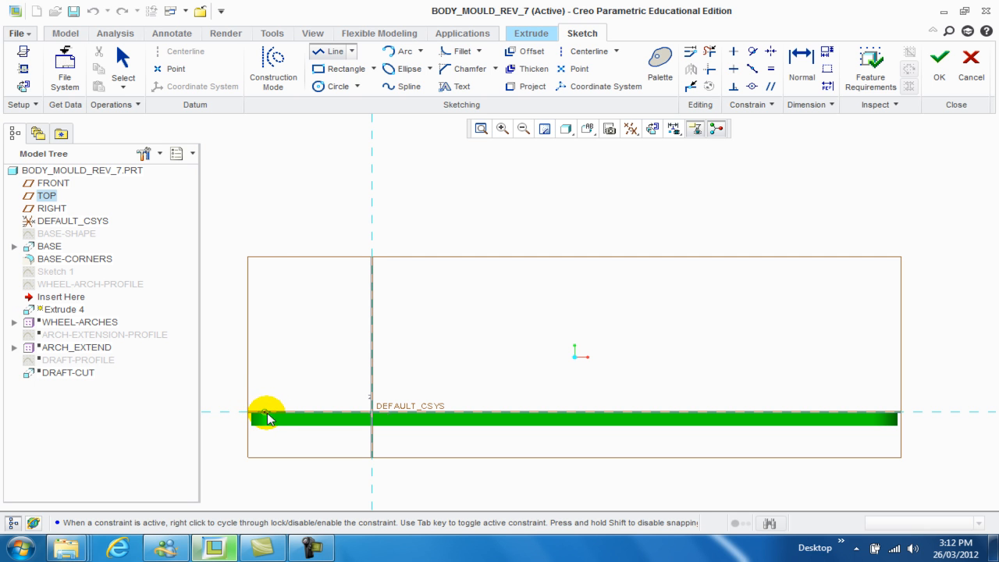
left_click(267, 412)
left_click(289, 366)
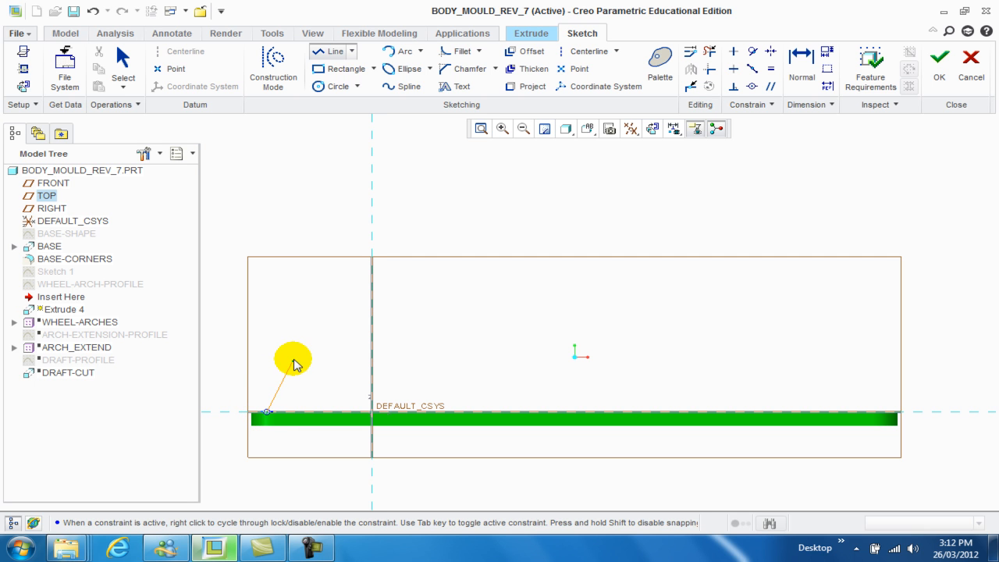
left_click(299, 352)
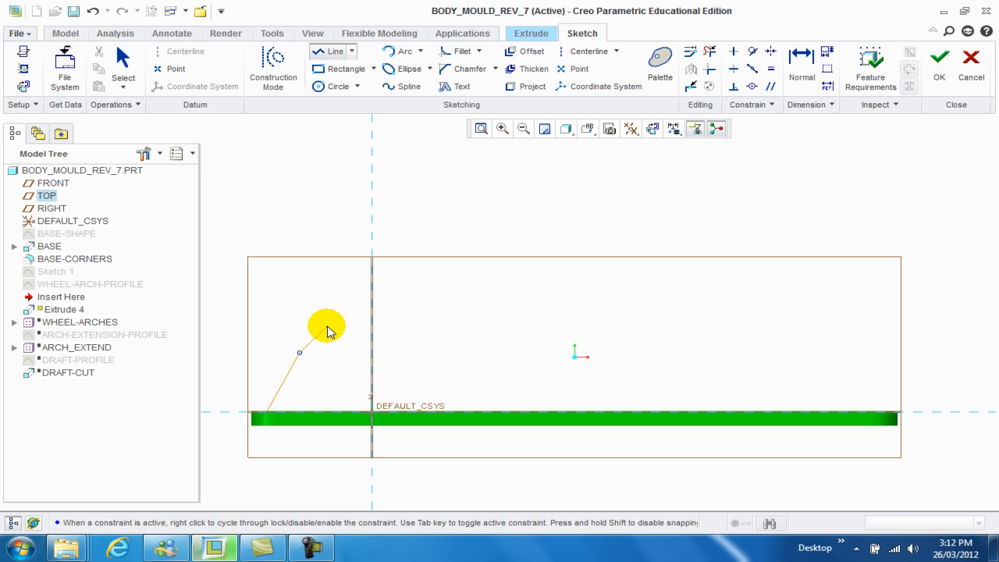
left_click(328, 325)
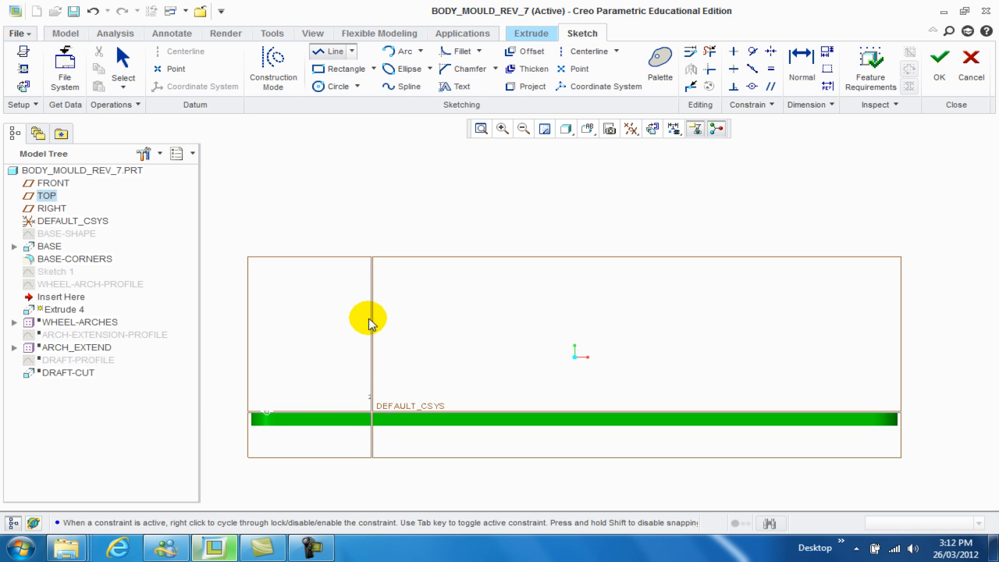
left_click(415, 314)
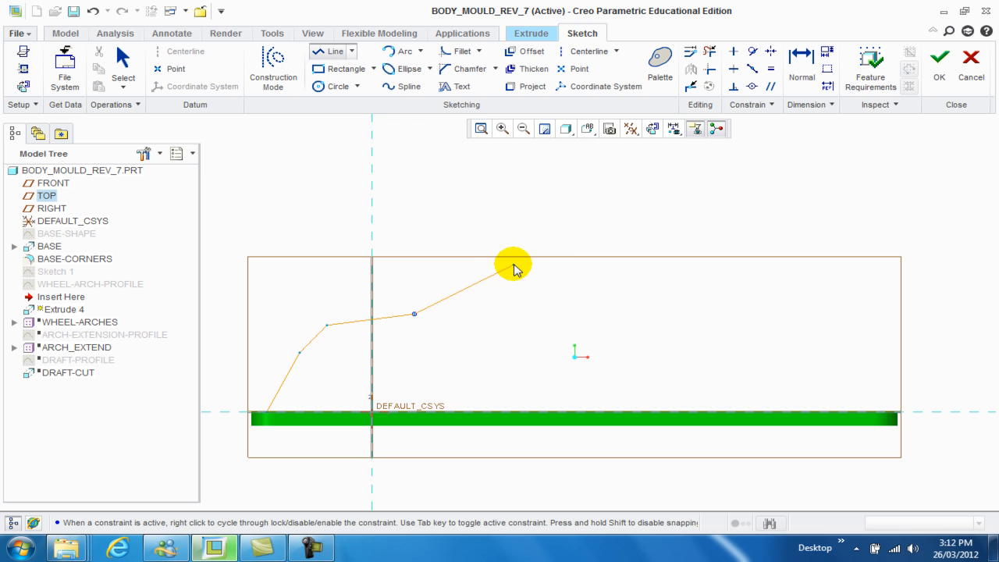
left_click(513, 266)
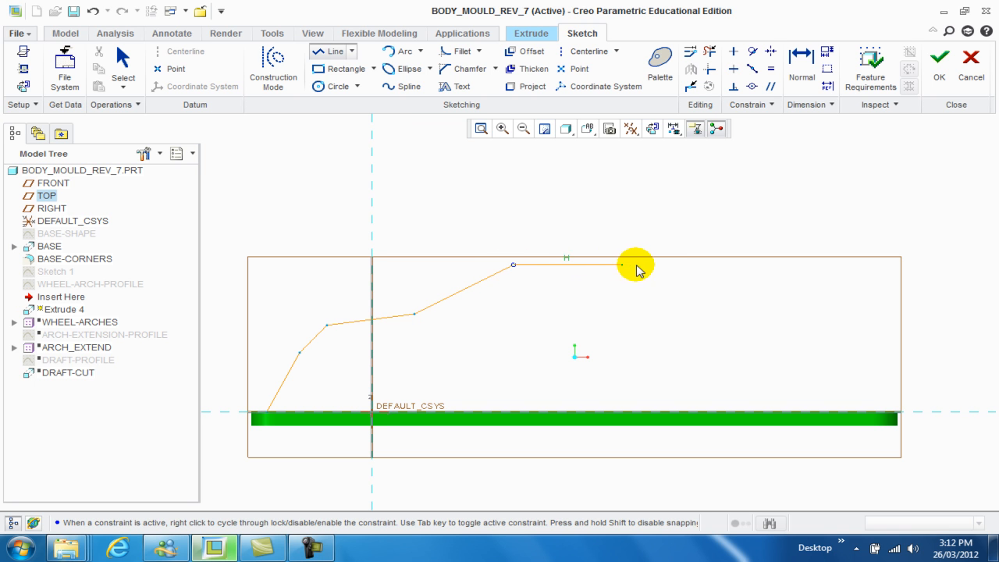
left_click(662, 265)
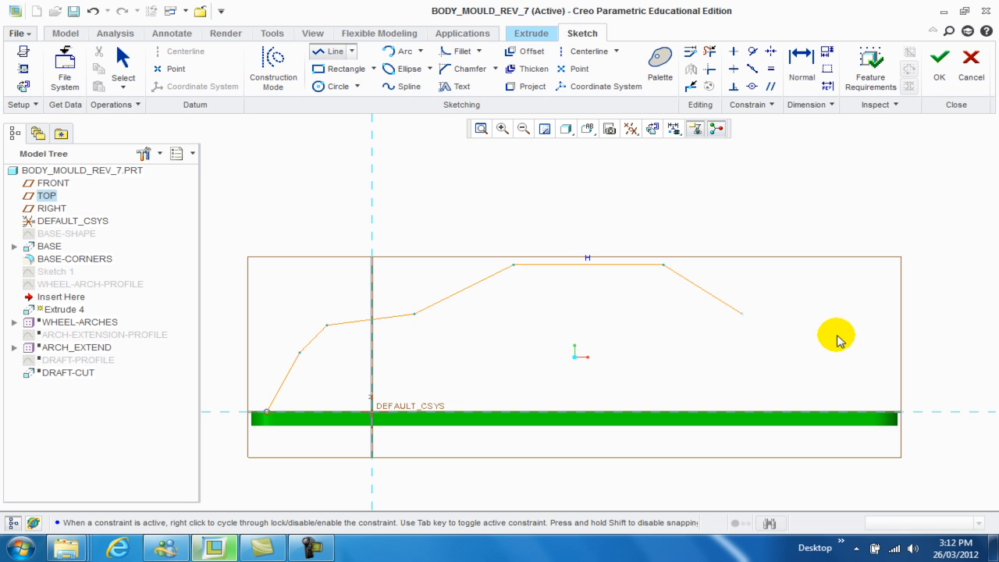
left_click(864, 349)
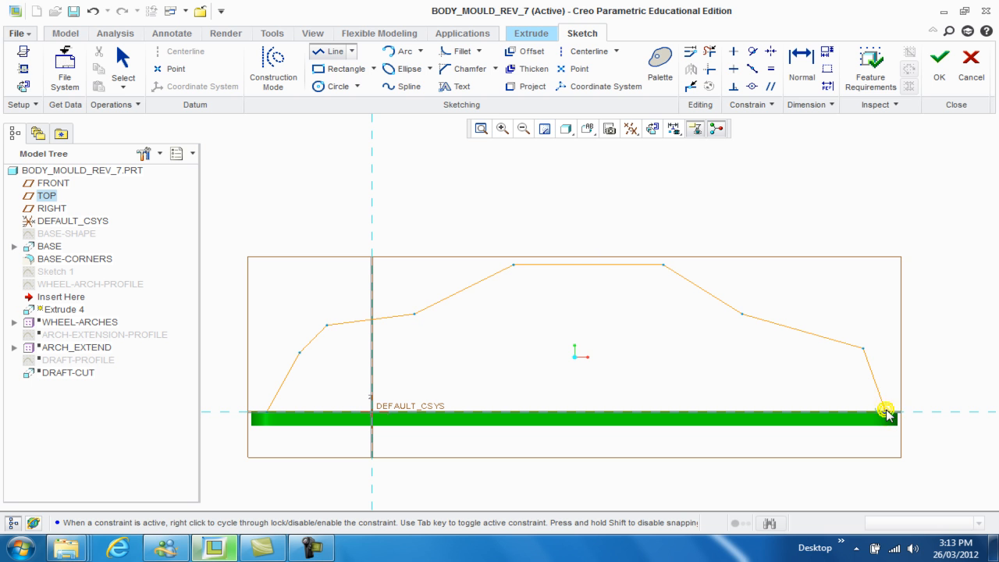
left_click(890, 414)
Close the outline with a straight line along the base's top edge and end the line chain.
middle_click(890, 413)
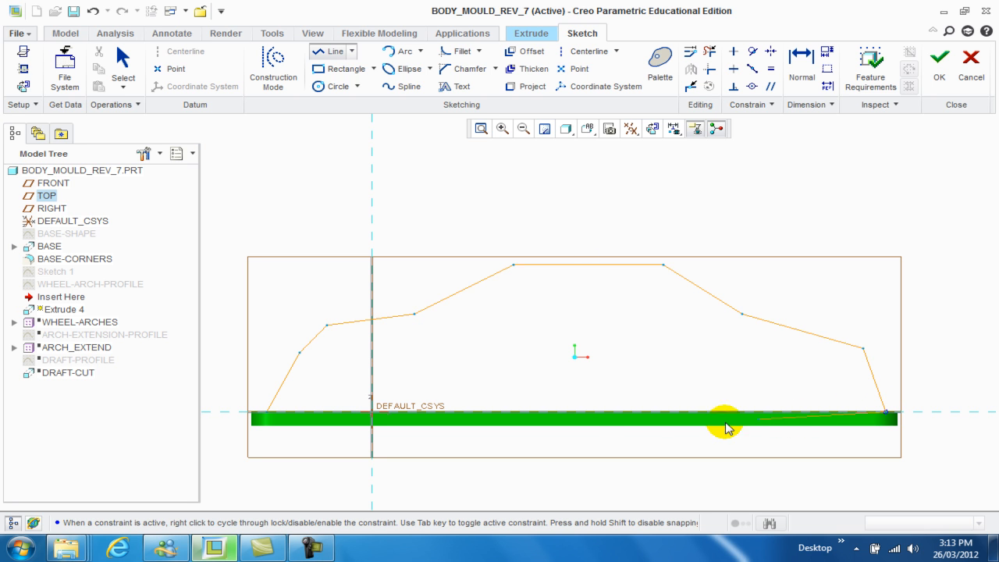
left_click(269, 412)
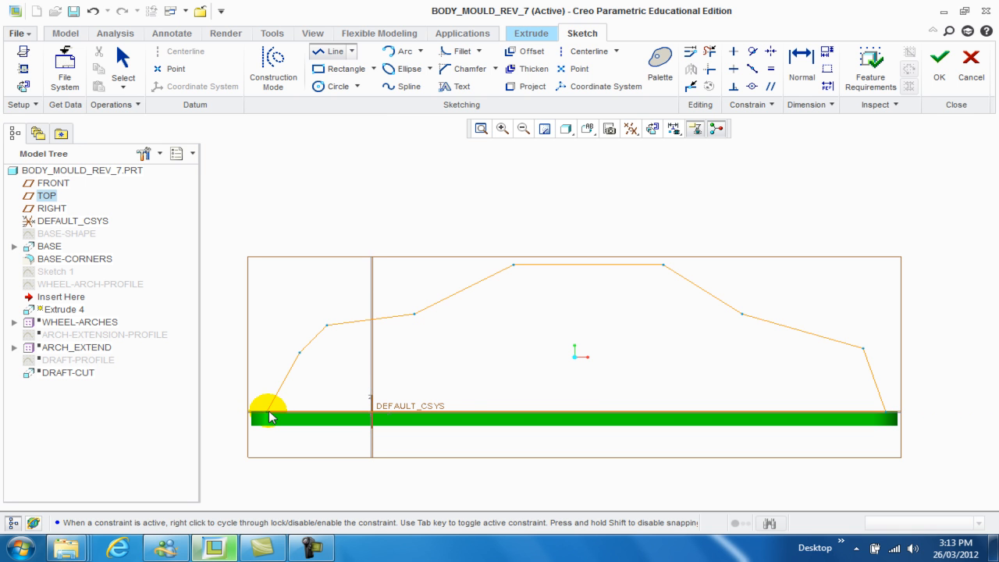
left_click(269, 412)
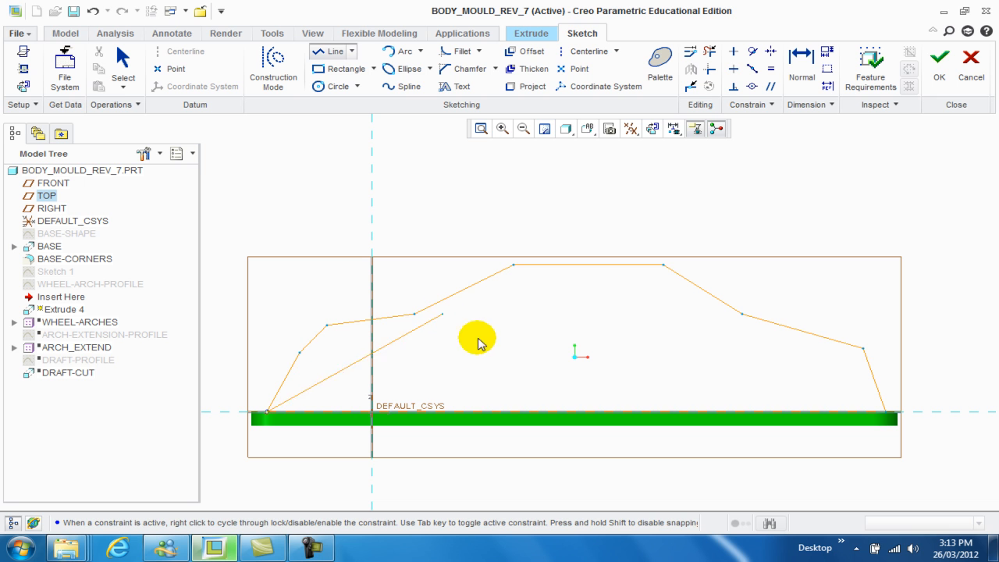
scroll(573, 346, "down", 1)
middle_click(573, 346)
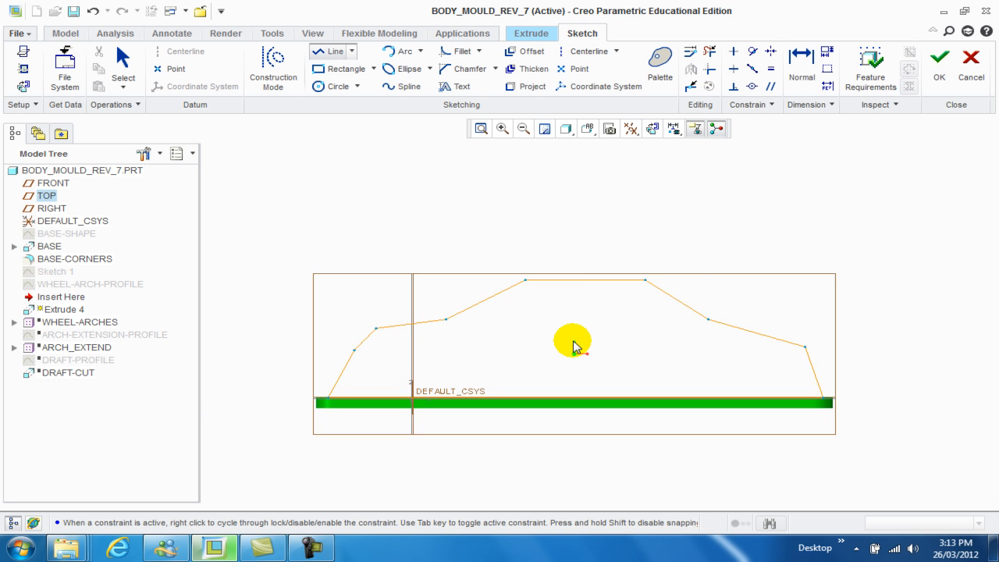
scroll(570, 344, "up", 1)
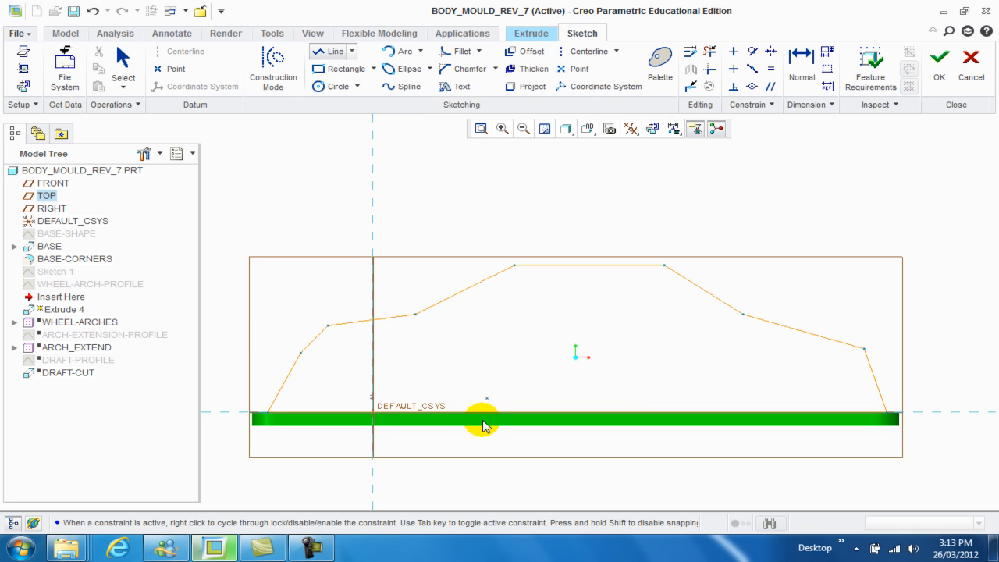
Set the horizontal roof line's length to 45.
left_click(804, 59)
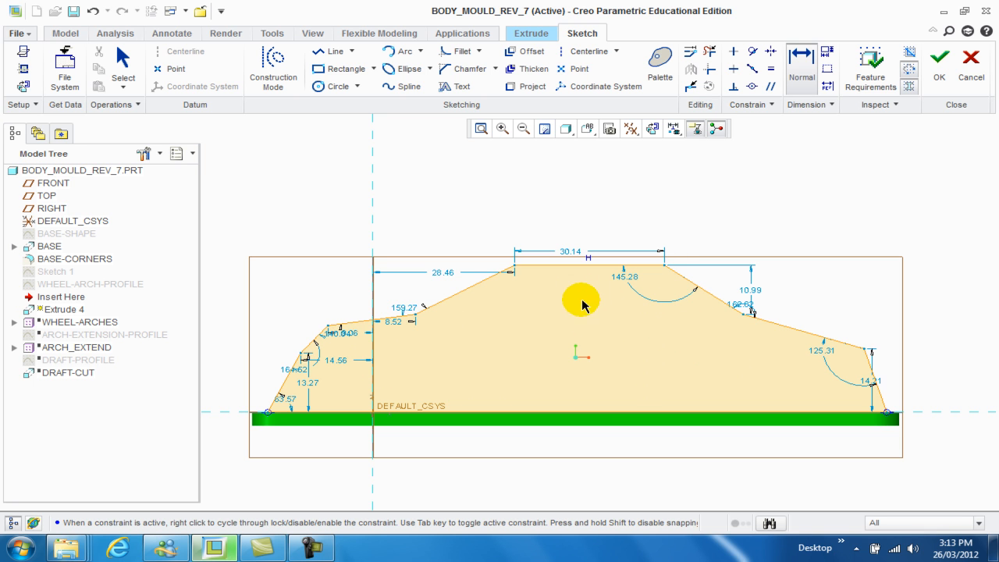
double_click(571, 251)
type("45")
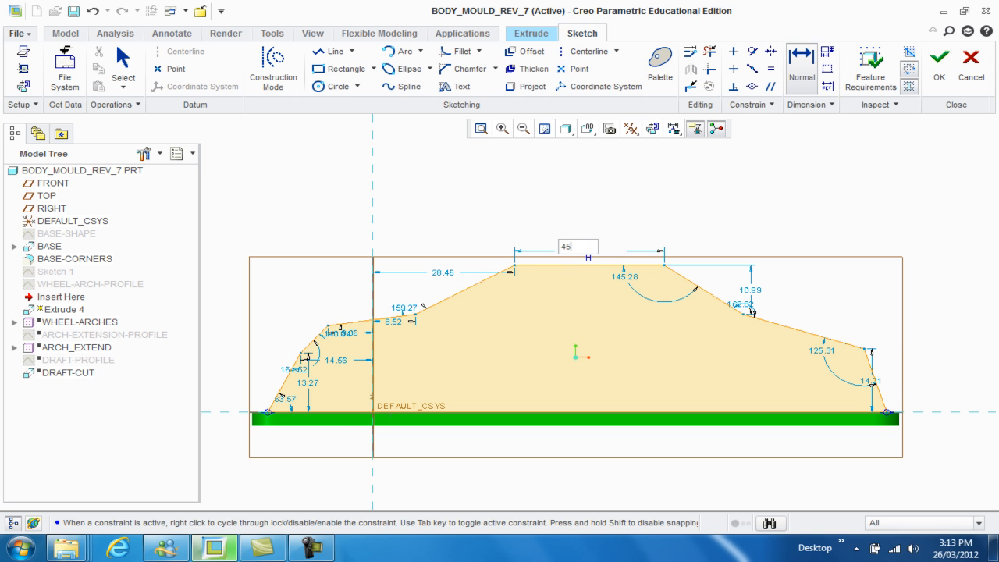
key("Return")
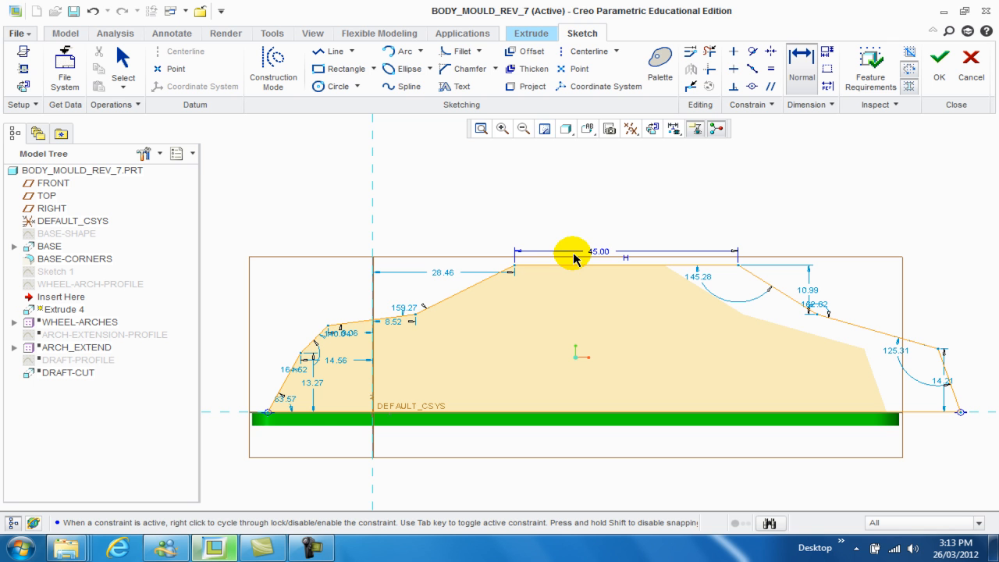
Set the horizontal roof line's length to 30.
double_click(599, 253)
type("30")
key("Return")
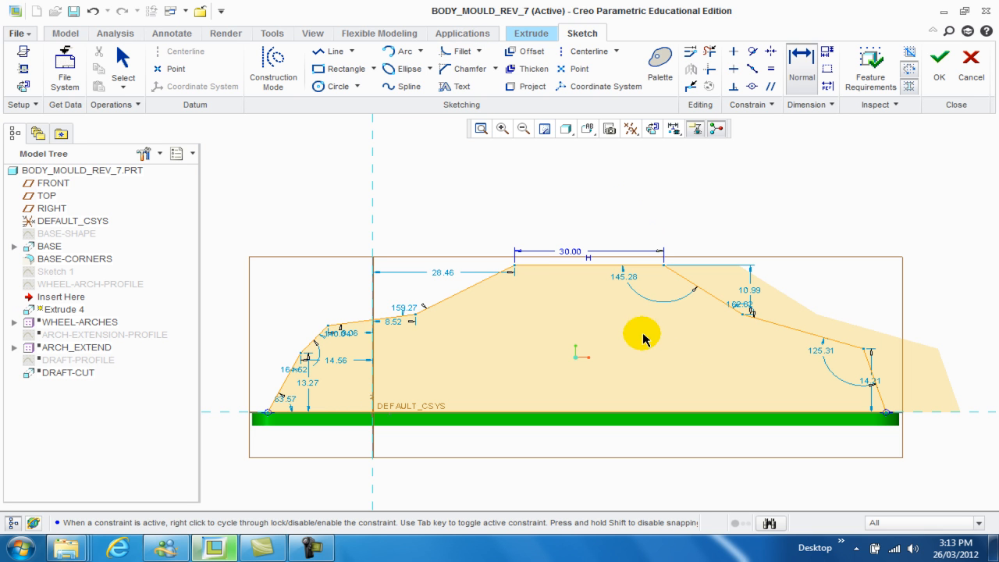
Set the angle between the roof and the adjoining windscreen slope to 140 degrees and the roof length to 35.
left_click_drag(687, 292, 620, 274)
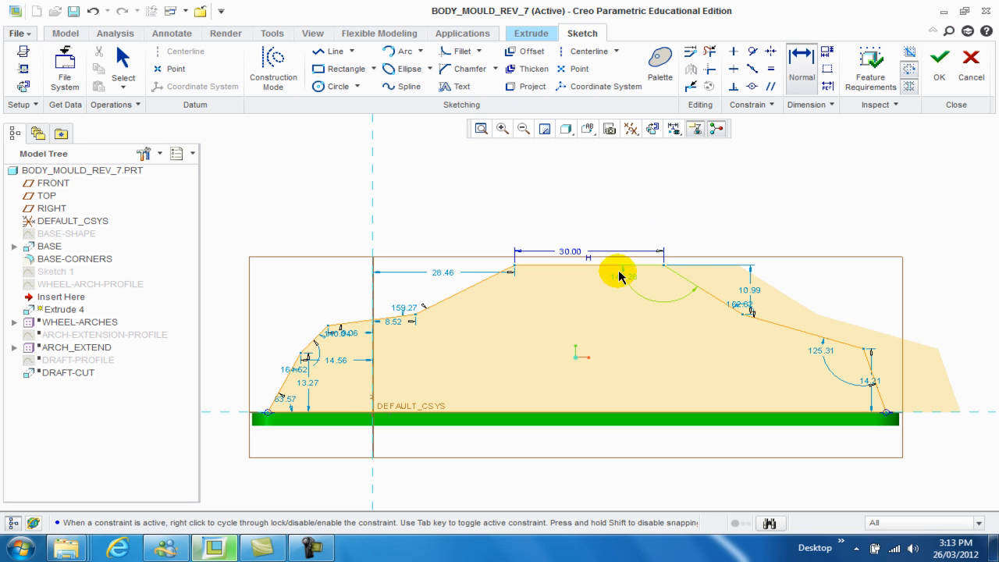
middle_click(620, 278)
type("14")
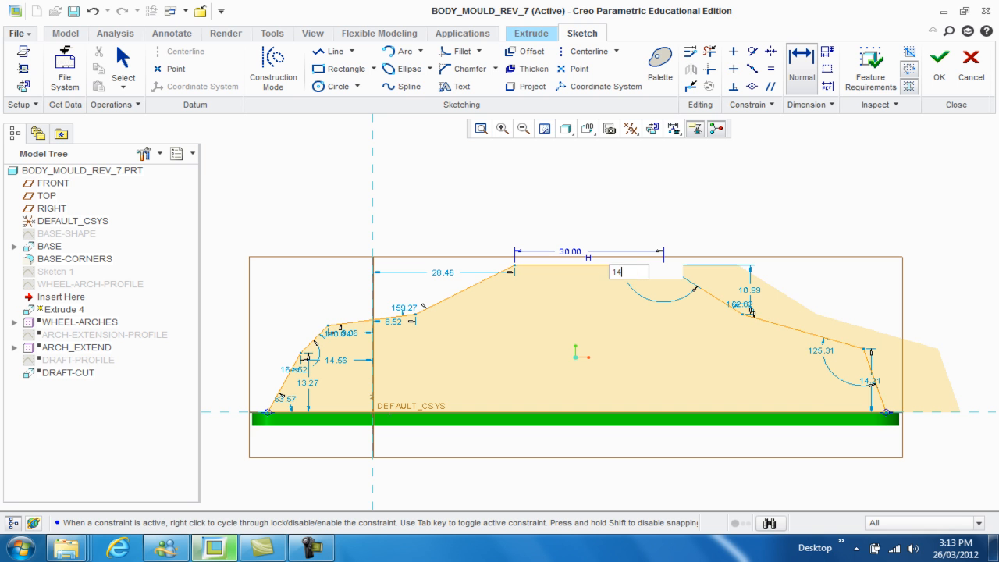
type("0")
key("Return")
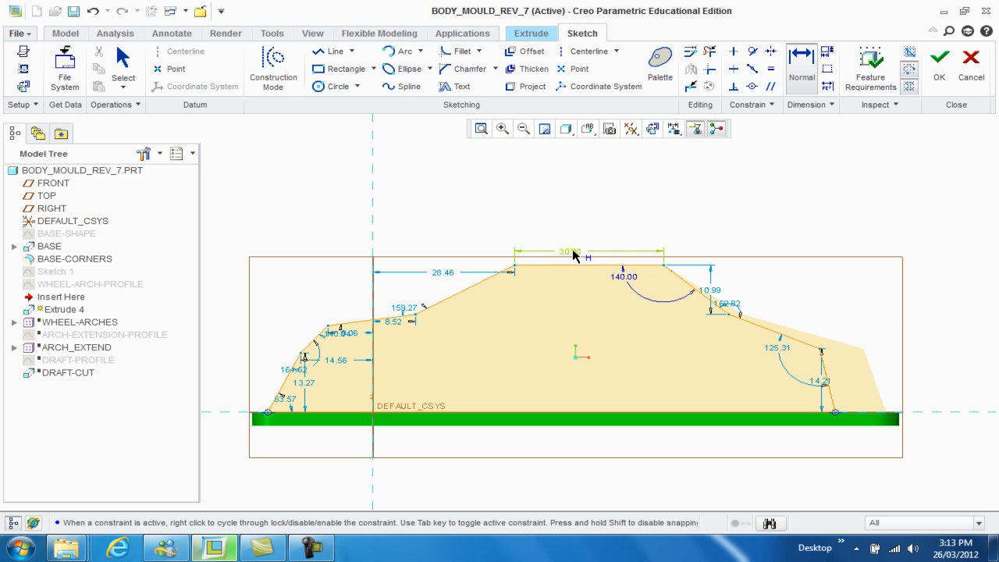
type("35")
key("Return")
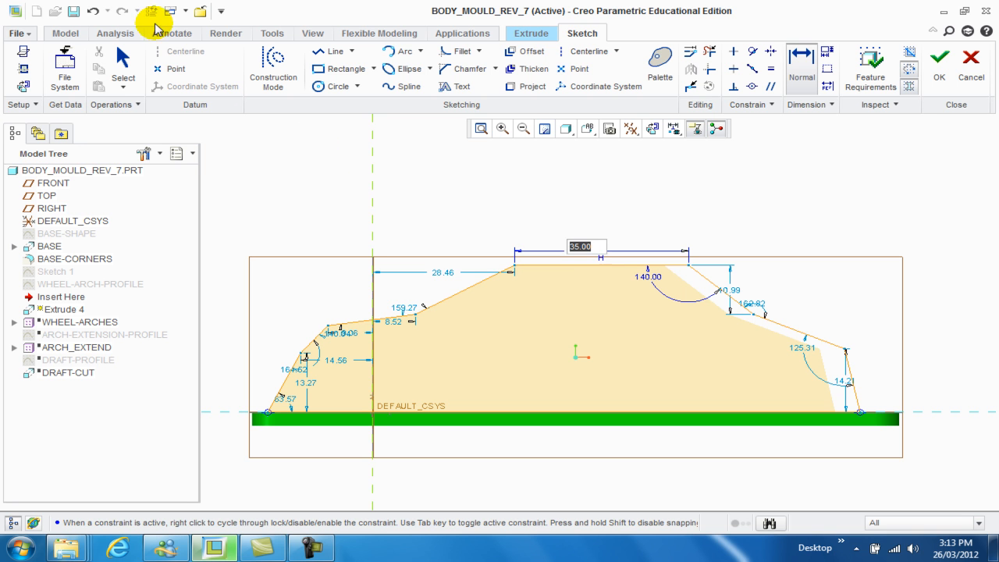
Undo the roof angle and length changes back to the roof length of 30.
left_click(98, 15)
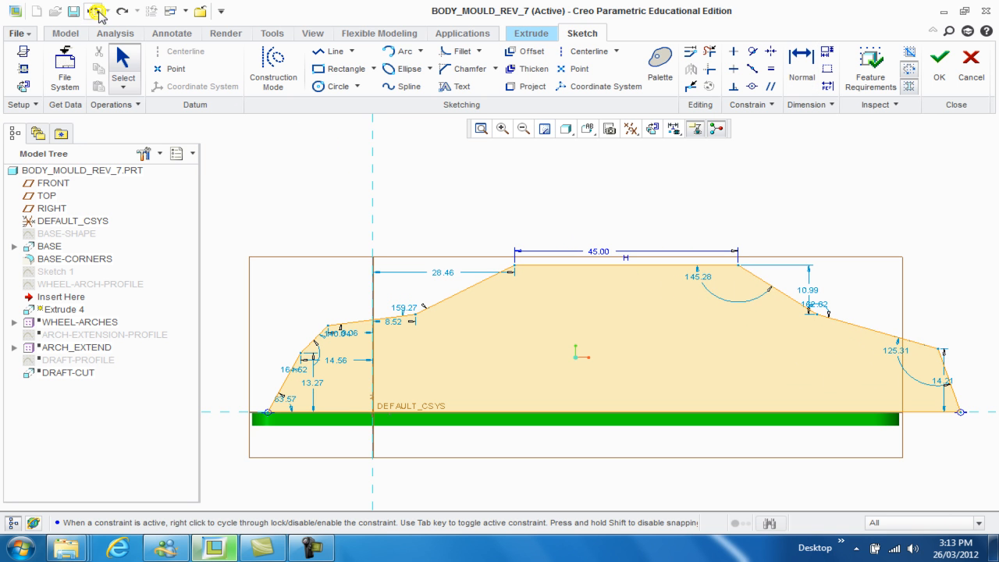
left_click(121, 11)
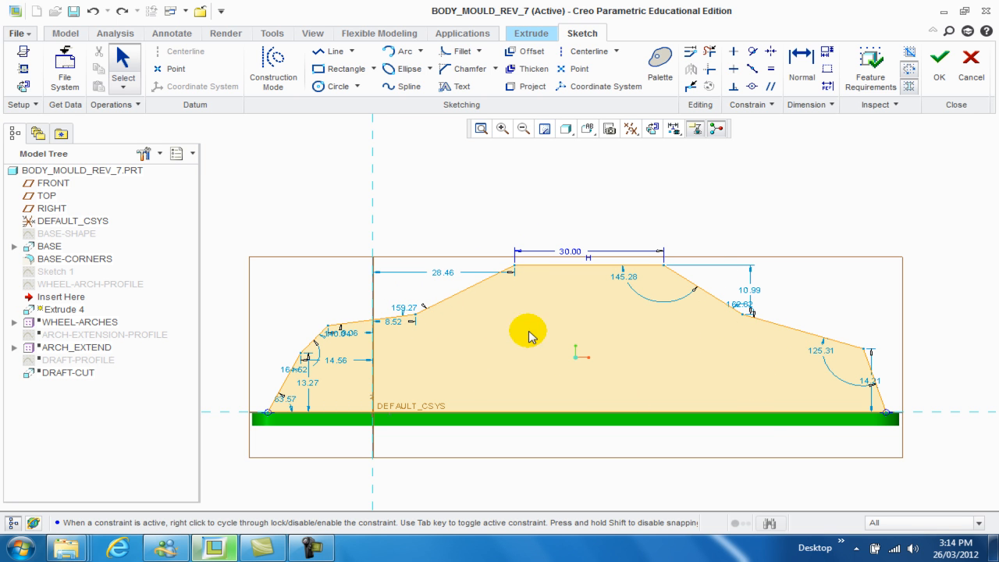
Finish the sketch and extrude the car-body outline from the FRONT plane to a blind depth of 25.
left_click(938, 62)
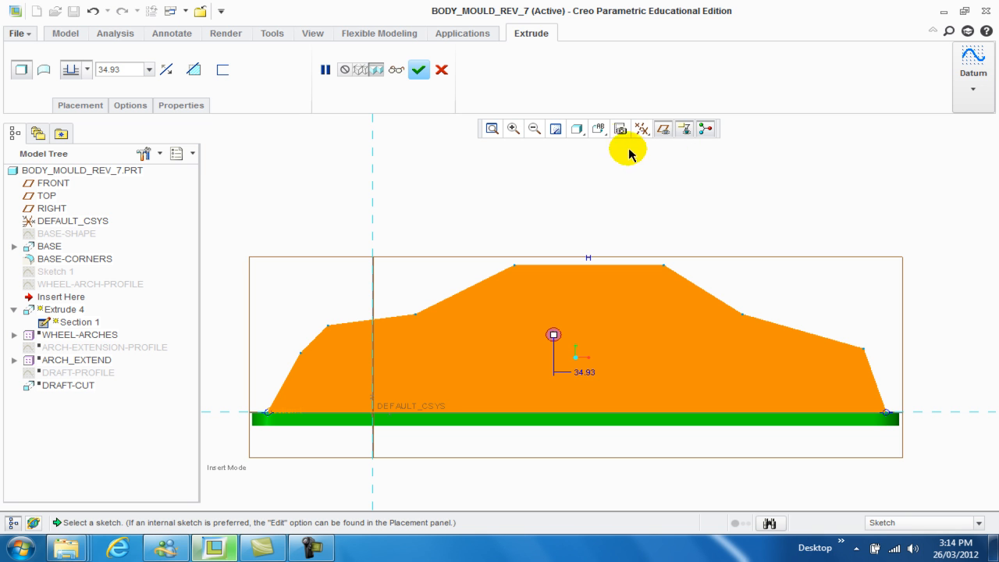
left_click(598, 129)
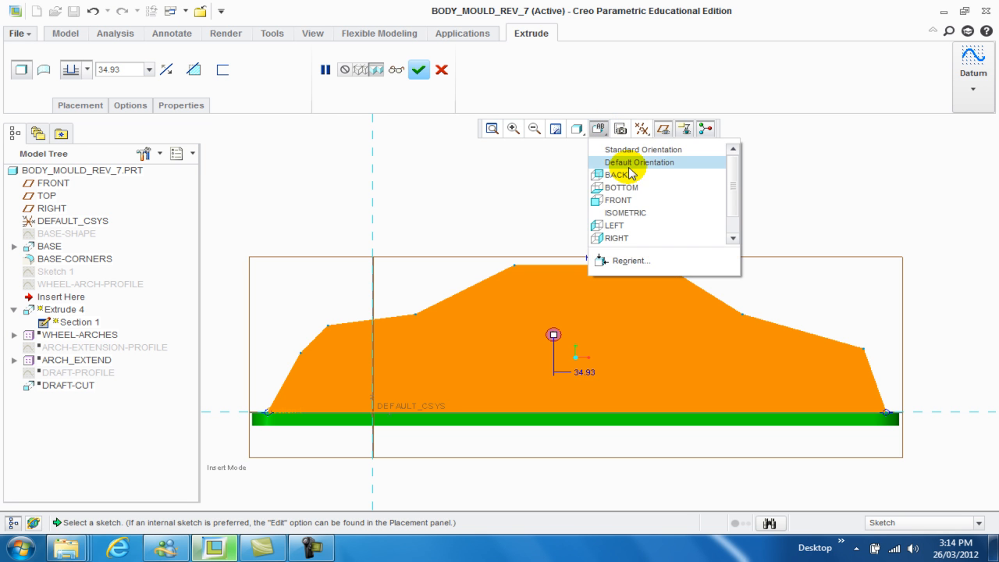
left_click(627, 147)
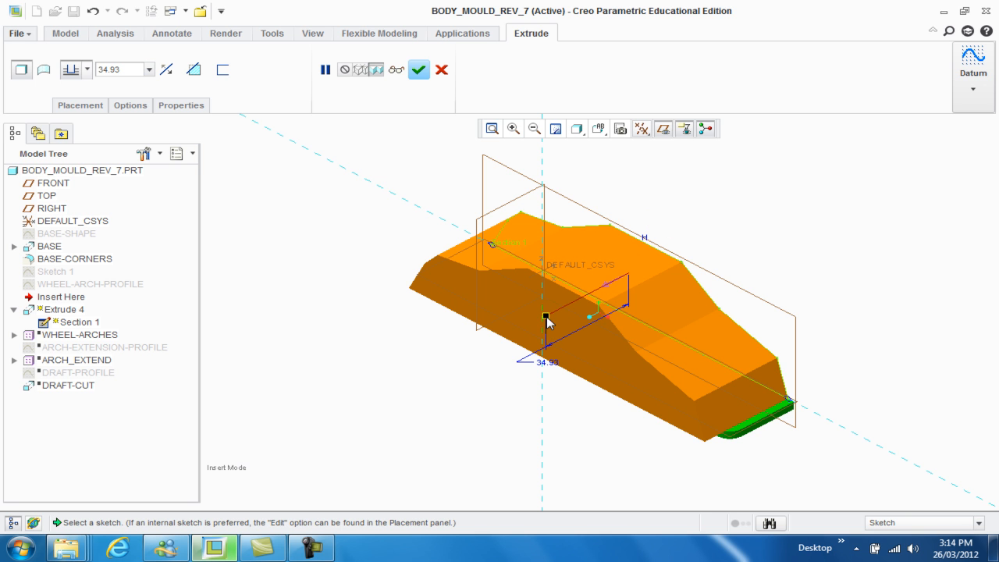
left_click_drag(548, 322, 568, 357)
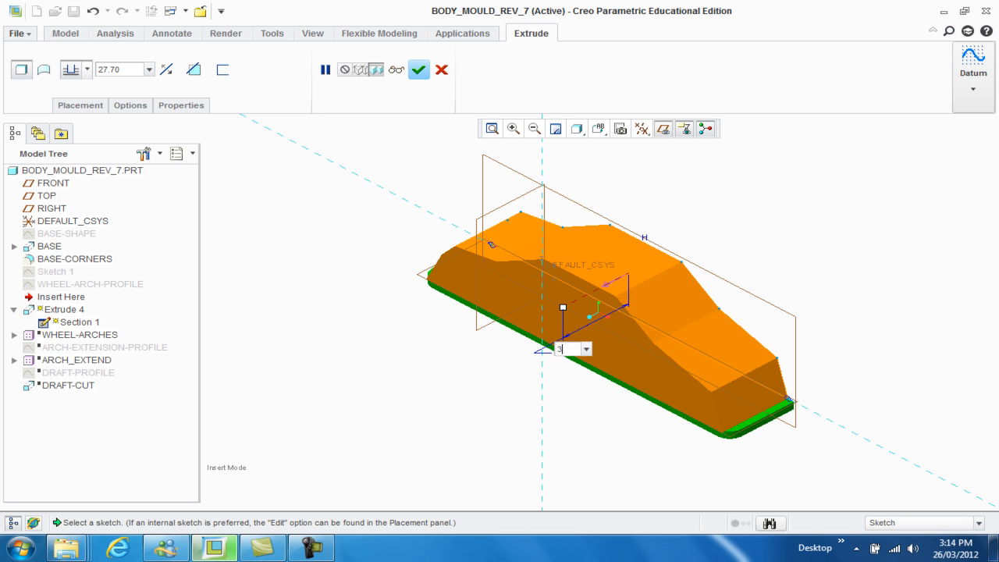
type("25")
key("Return")
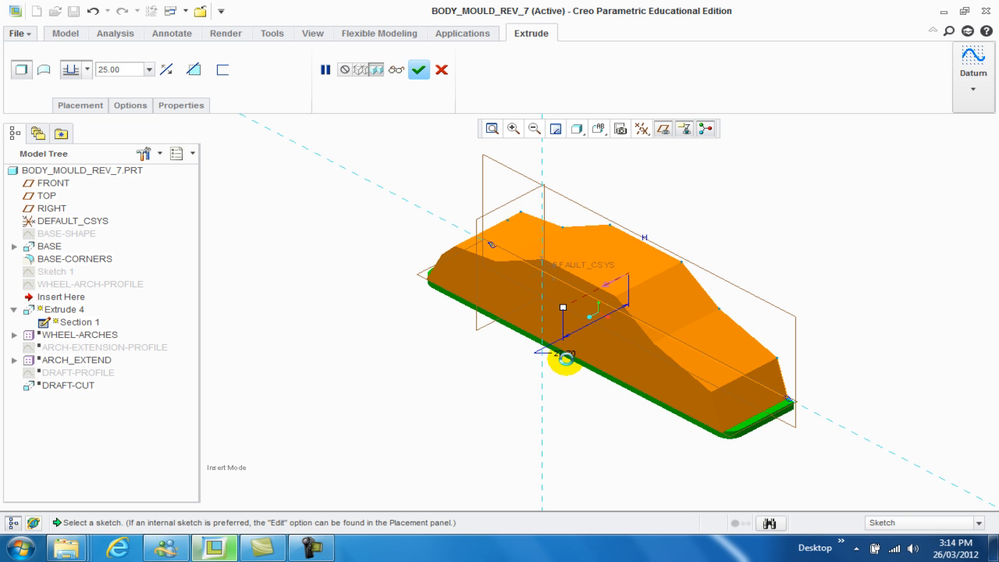
left_click(591, 556)
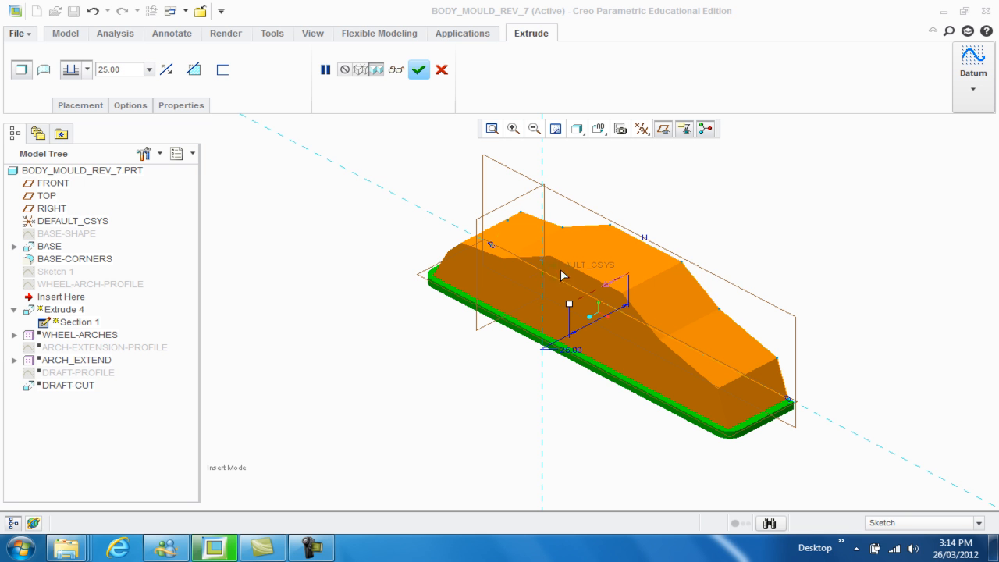
left_click(417, 71)
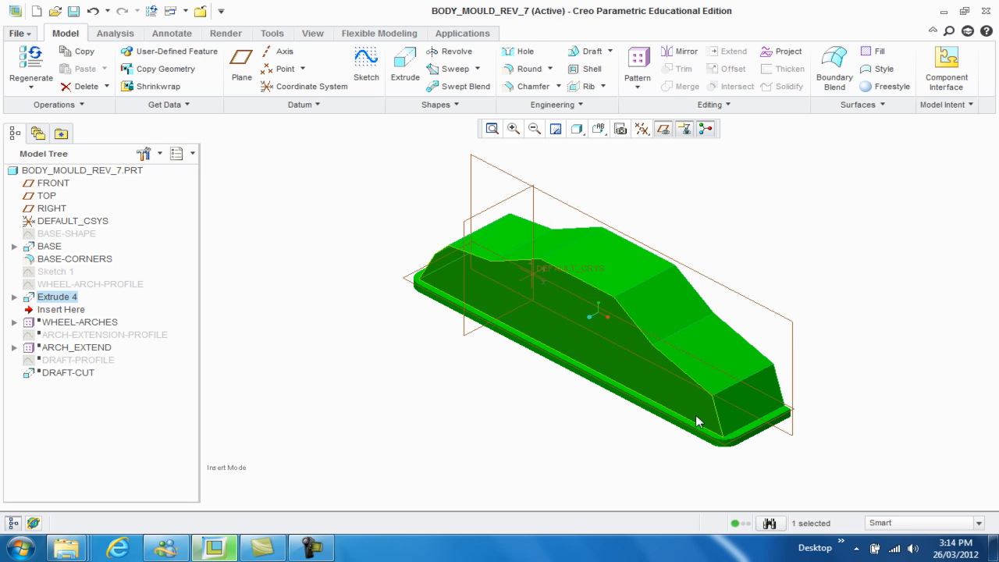